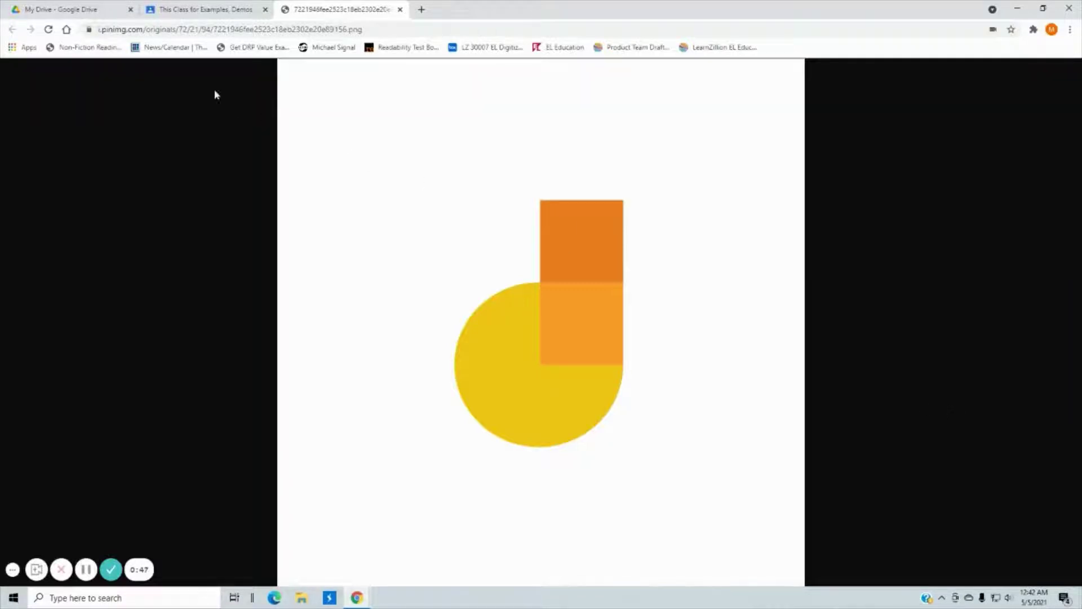
# Step: Switch to Google Drive and create a new Google Jamboard file
pyautogui.click(73, 9)
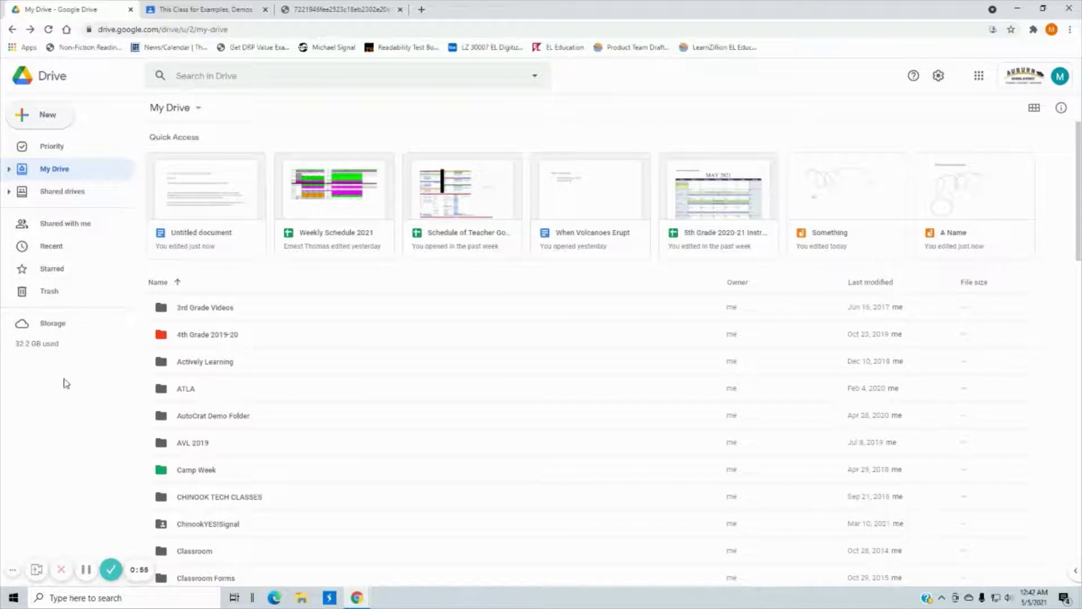
pyautogui.click(50, 119)
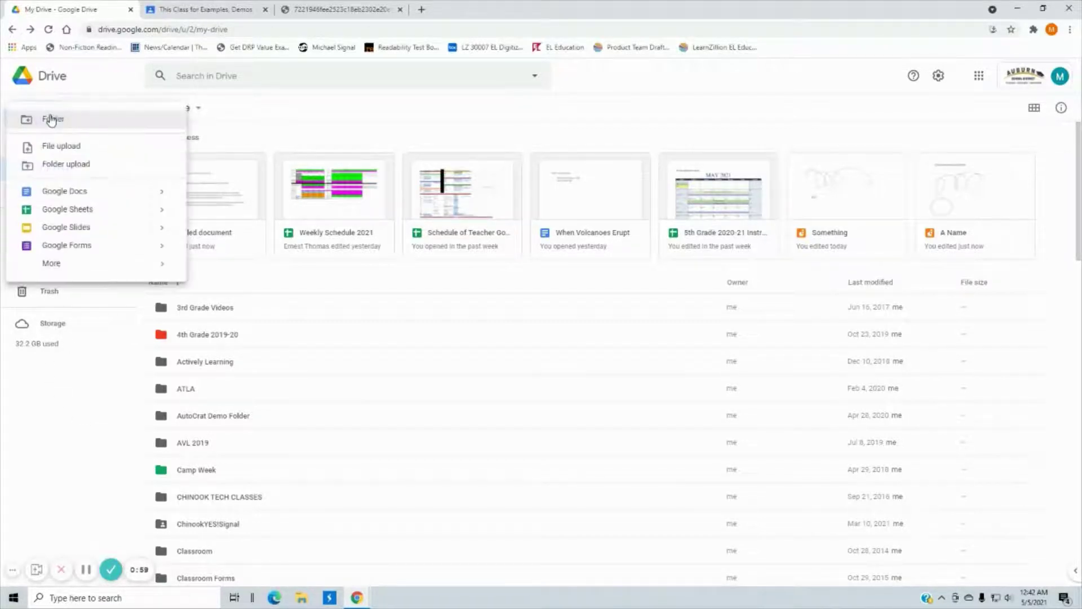
pyautogui.moveTo(56, 269)
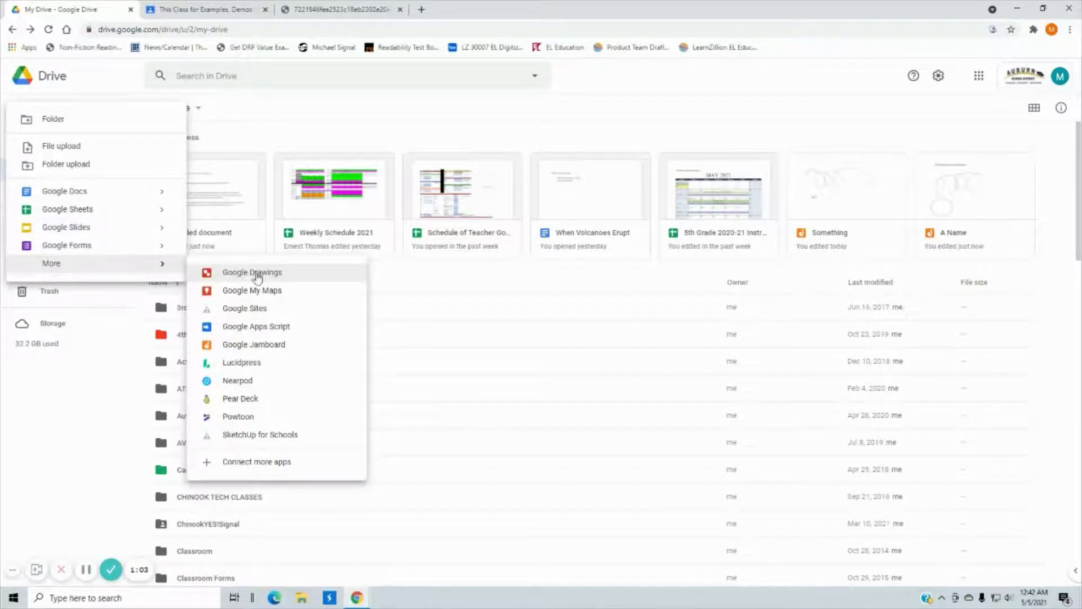
pyautogui.click(254, 345)
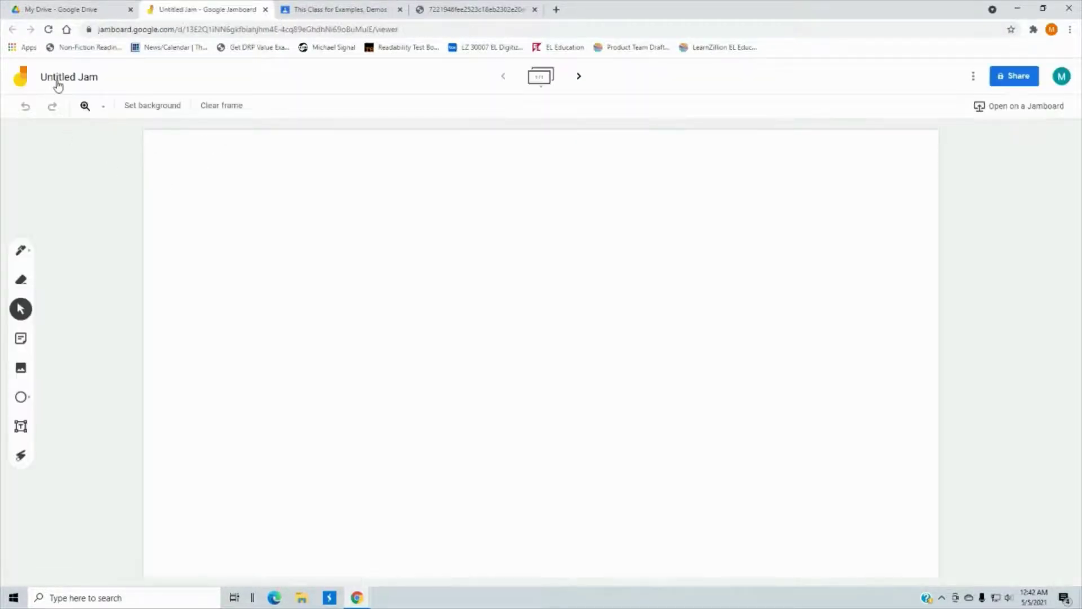
# Step: Rename the untitled jam as "a name"
pyautogui.click(89, 85)
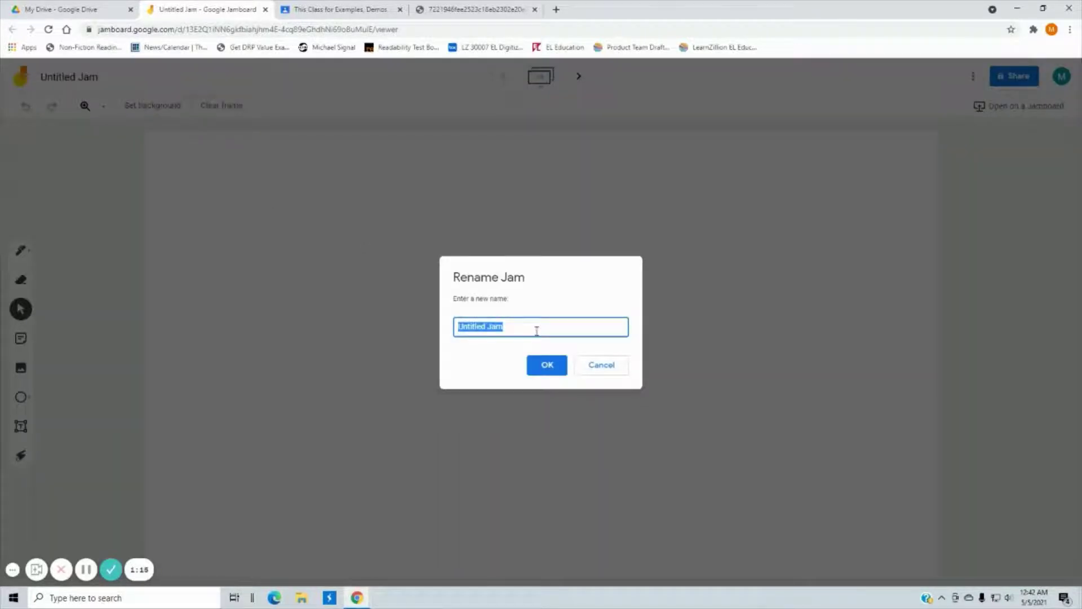
pyautogui.write('a name')
pyautogui.click(536, 368)
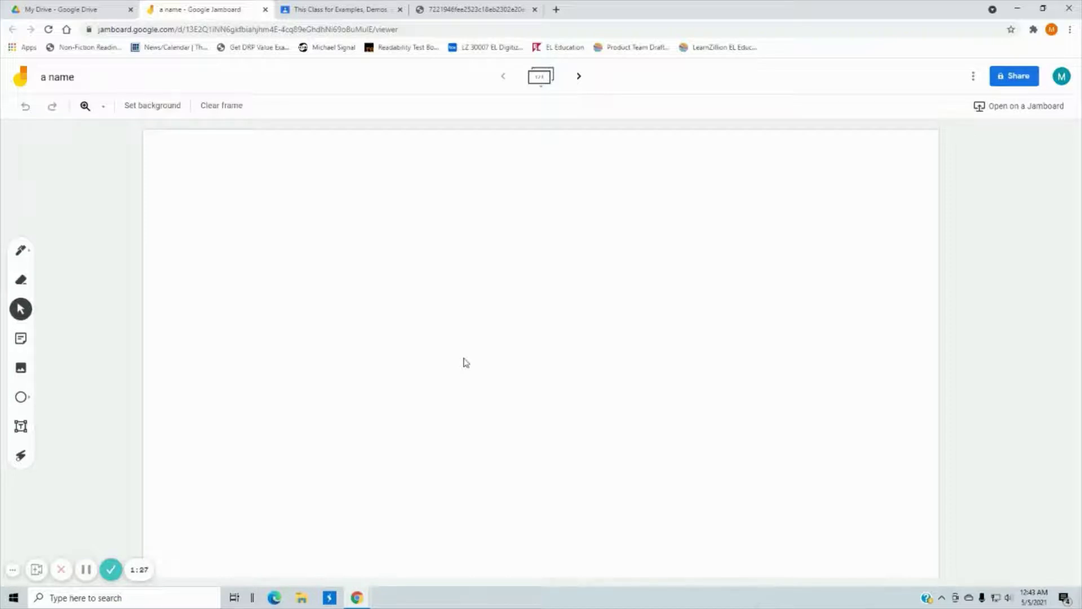
# Step: Draw a freehand looping pen line across the middle of the frame and add a text box reading "ddd" below it
pyautogui.click(20, 257)
pyautogui.moveTo(355, 300); pyautogui.dragTo(685, 318)
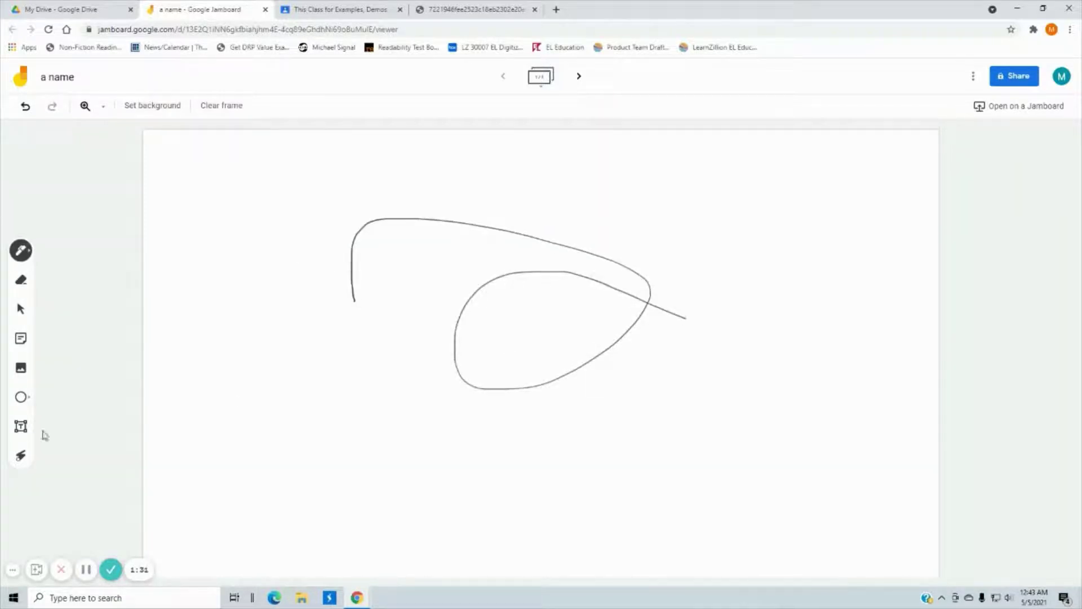
pyautogui.click(20, 427)
pyautogui.click(309, 393)
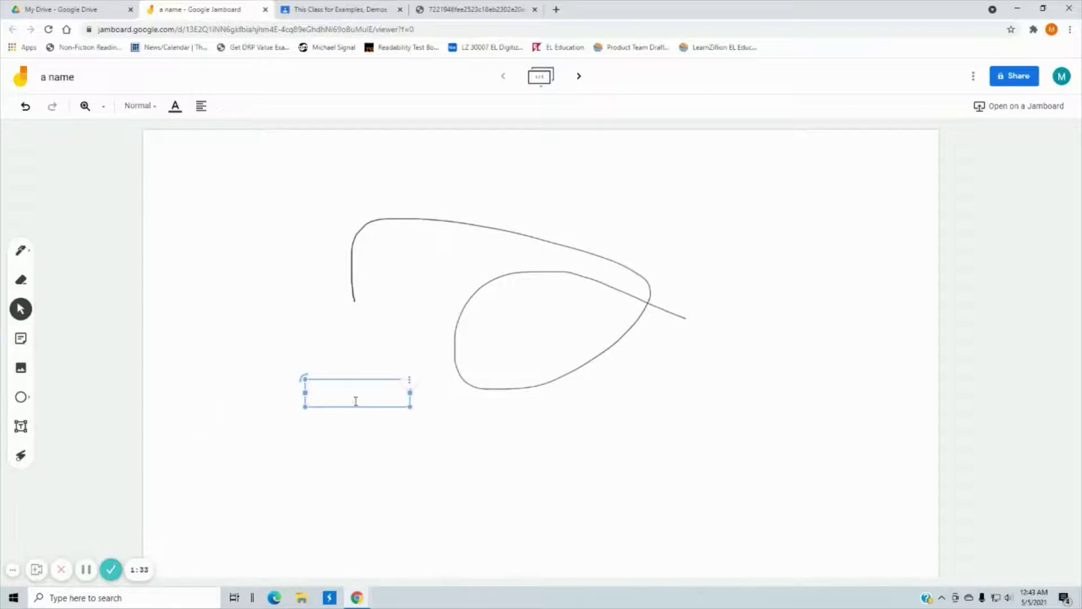
pyautogui.write('ddd')
pyautogui.press('Escape')
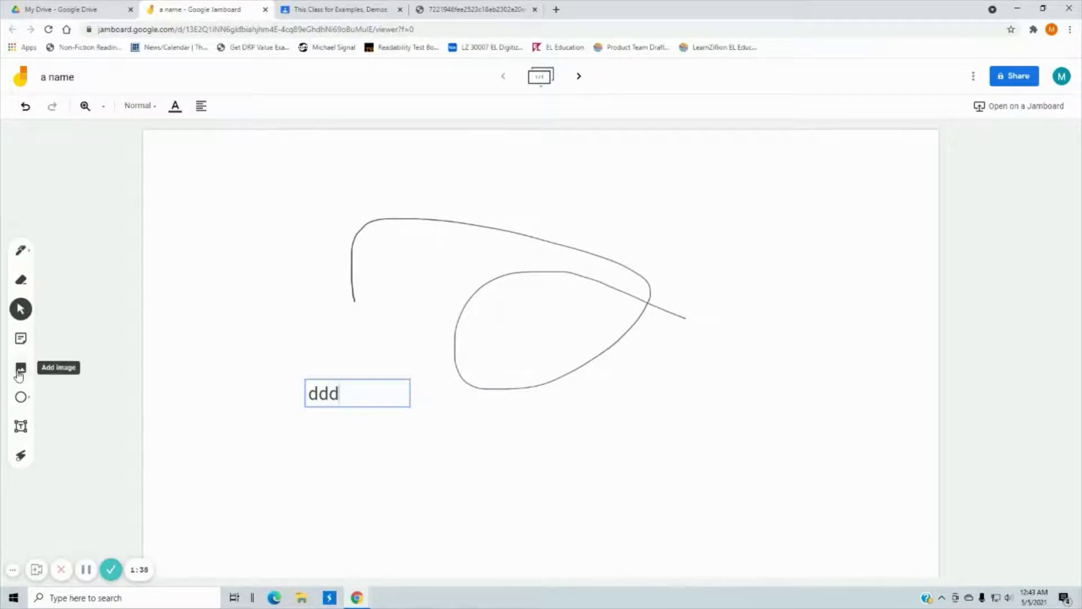
pyautogui.click(20, 372)
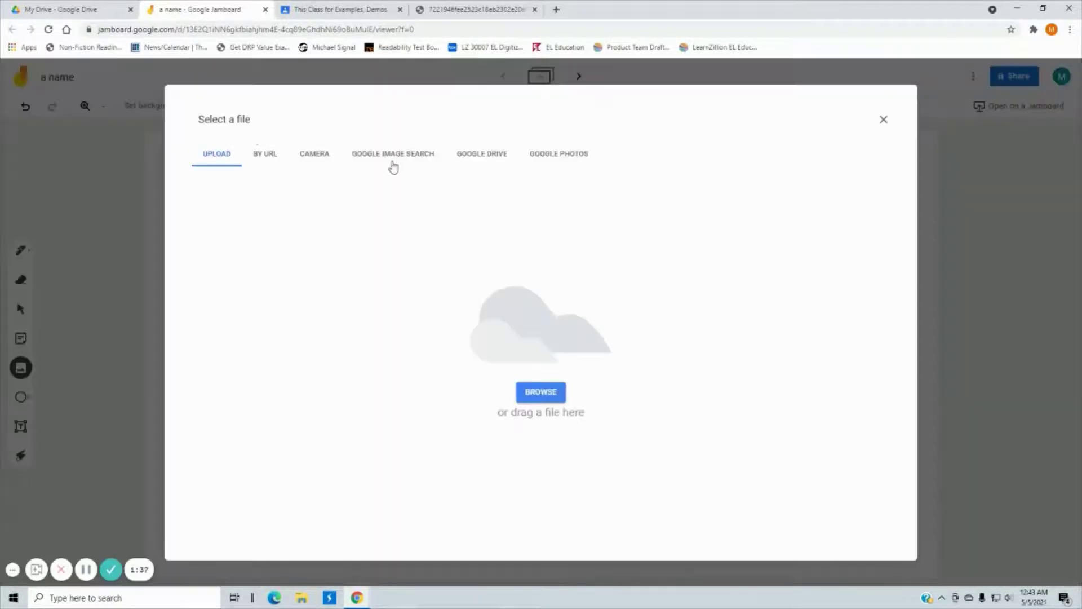
pyautogui.click(317, 161)
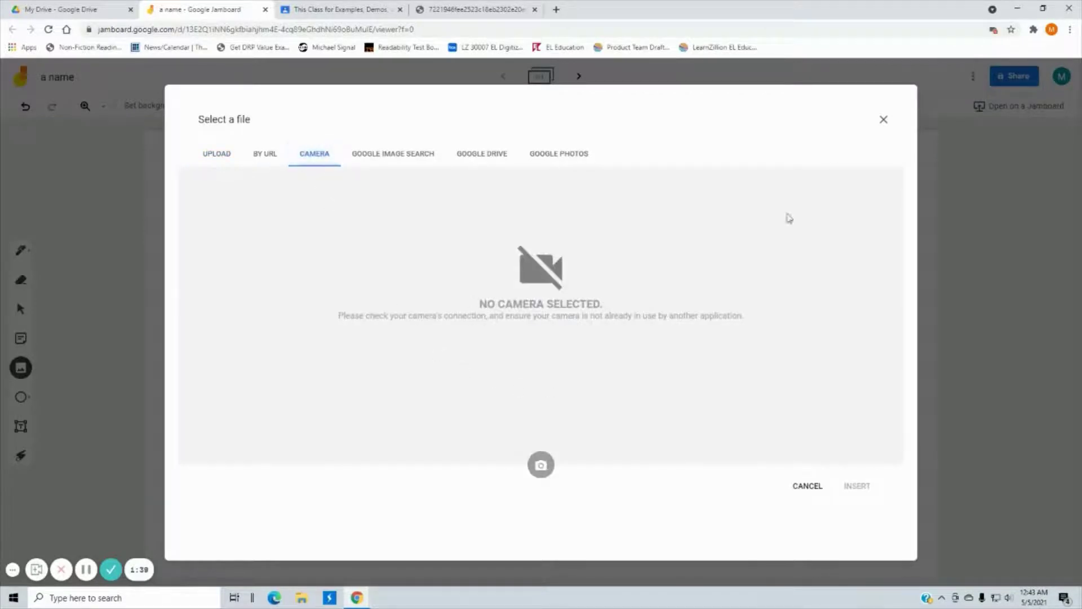
pyautogui.click(883, 121)
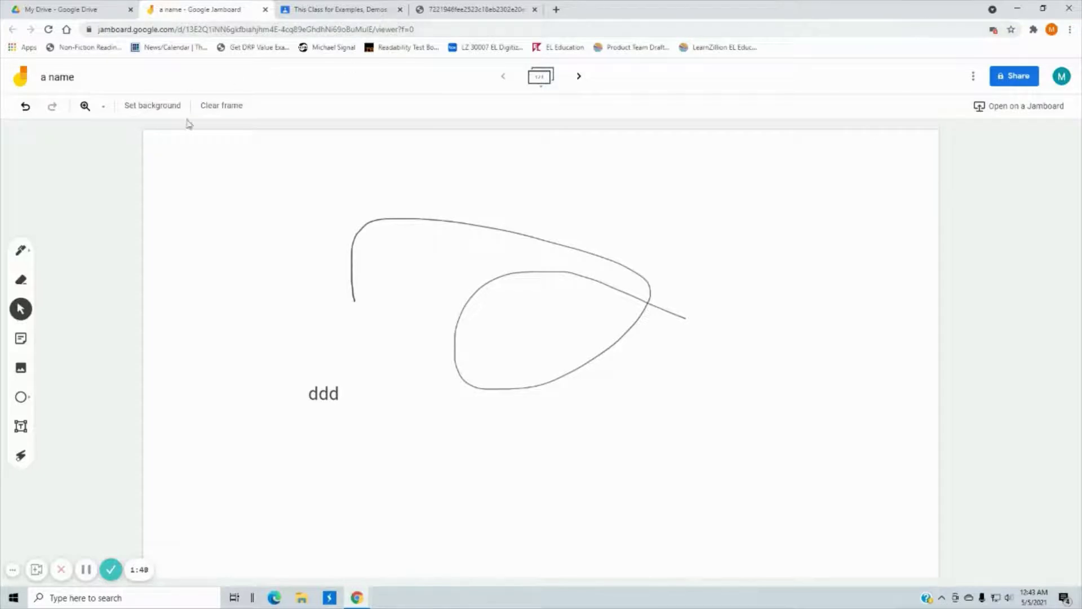
# Step: Clear everything from the frame
pyautogui.click(215, 111)
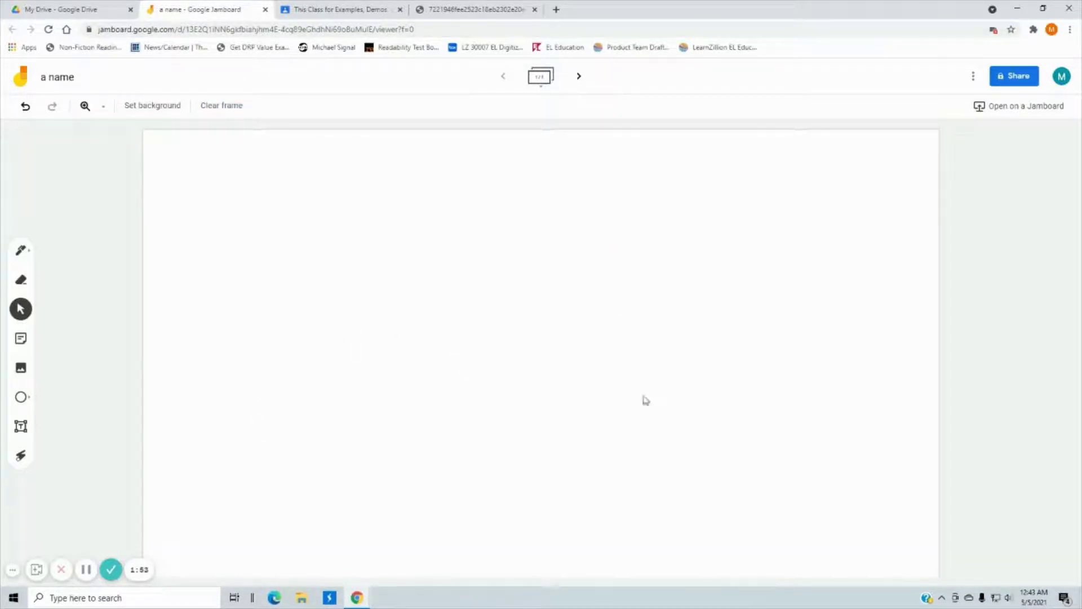
# Step: Share the jam by link with Auburn School District #408, giving anyone in the group editing access
pyautogui.click(1028, 79)
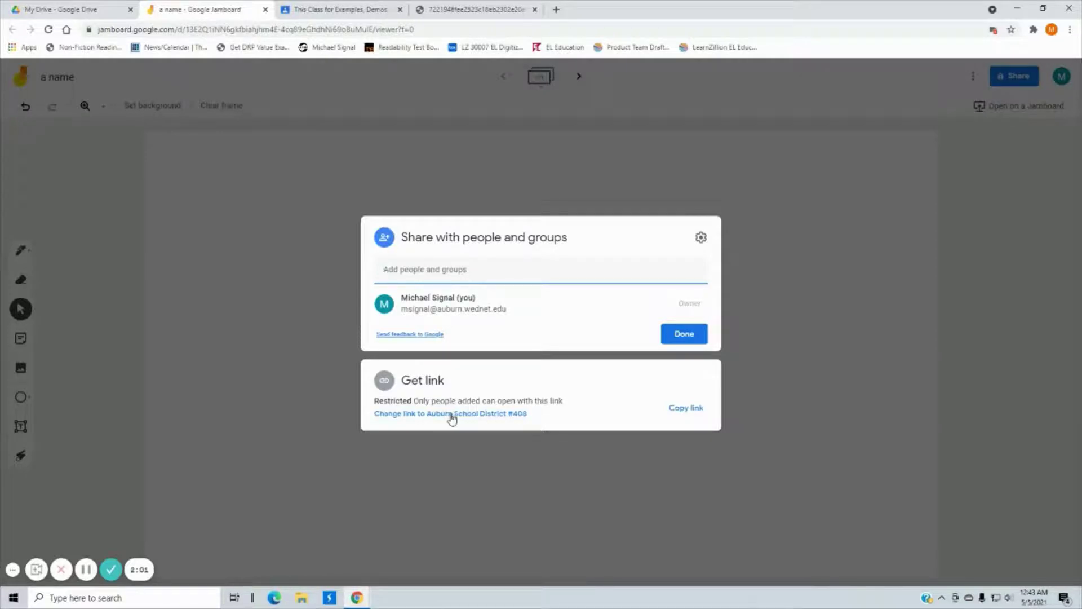
pyautogui.click(403, 415)
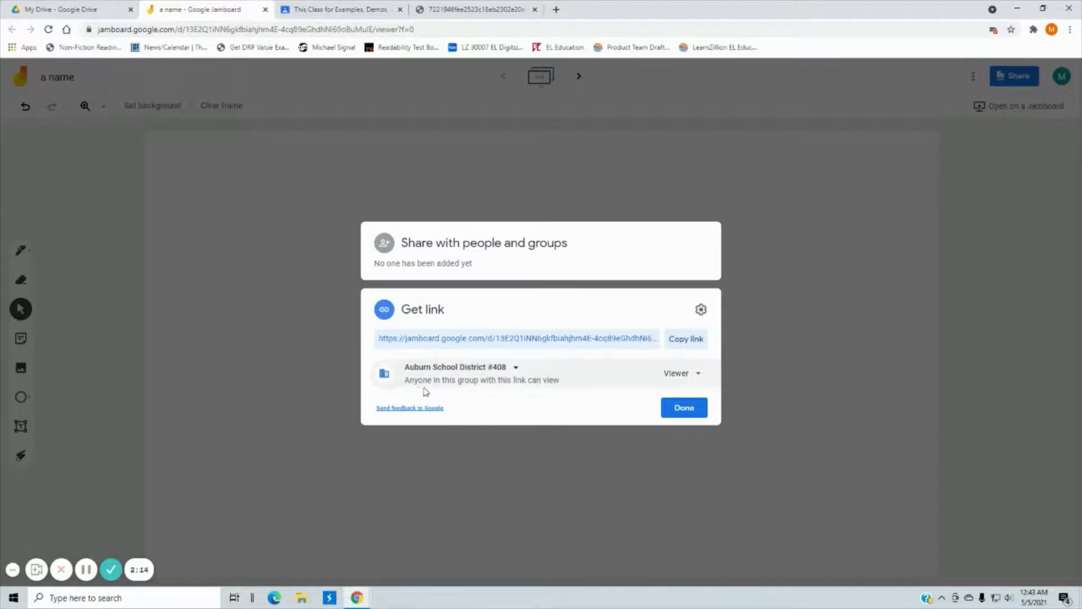
pyautogui.click(676, 373)
pyautogui.click(685, 426)
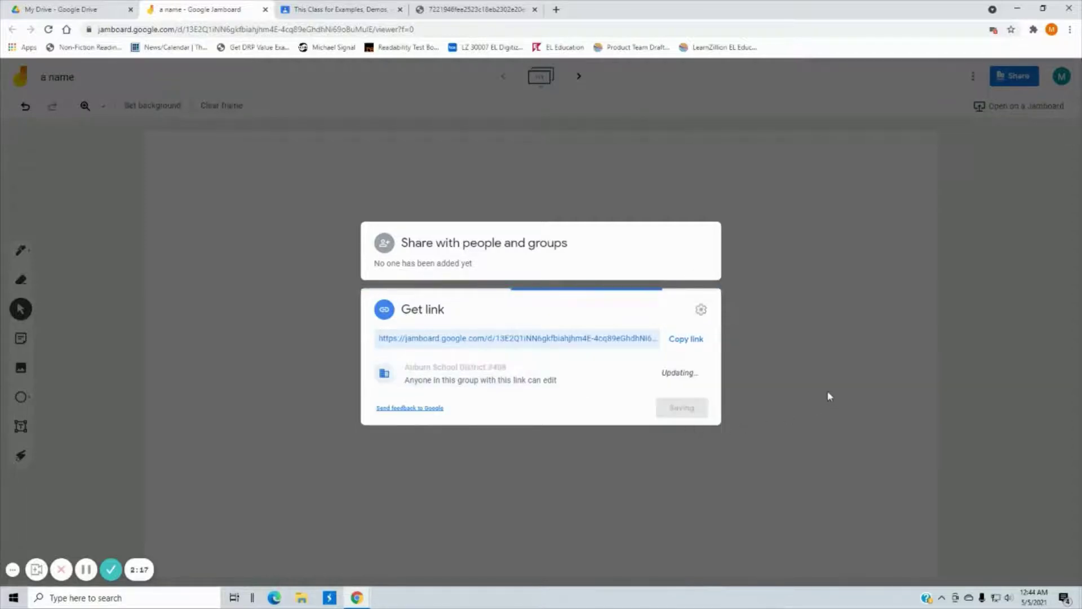
pyautogui.click(682, 409)
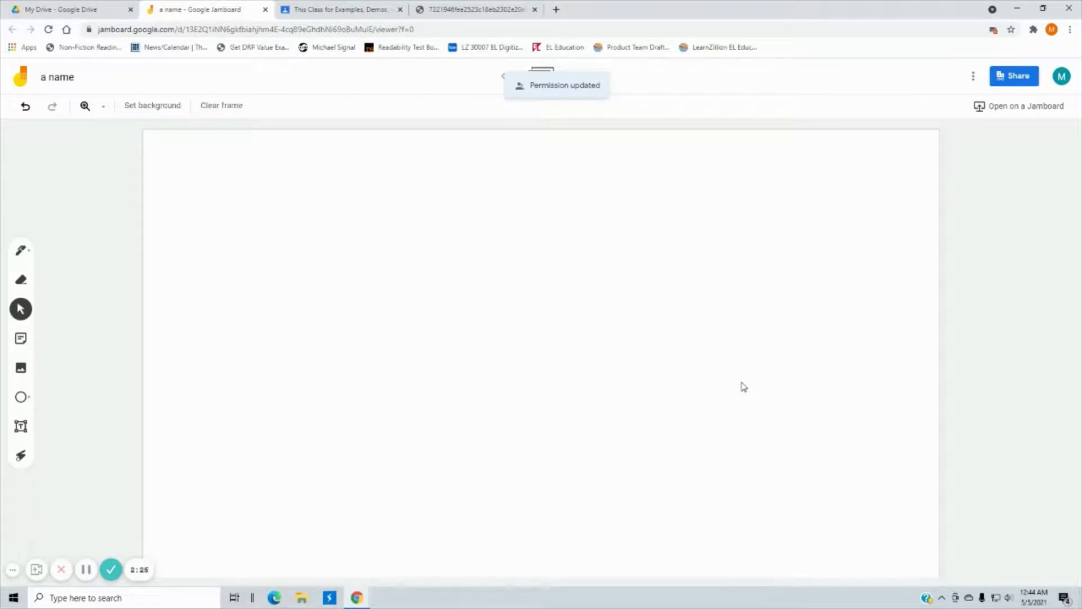
# Step: Switch to the Google Classroom class and start a new assignment in its classwork
pyautogui.click(331, 11)
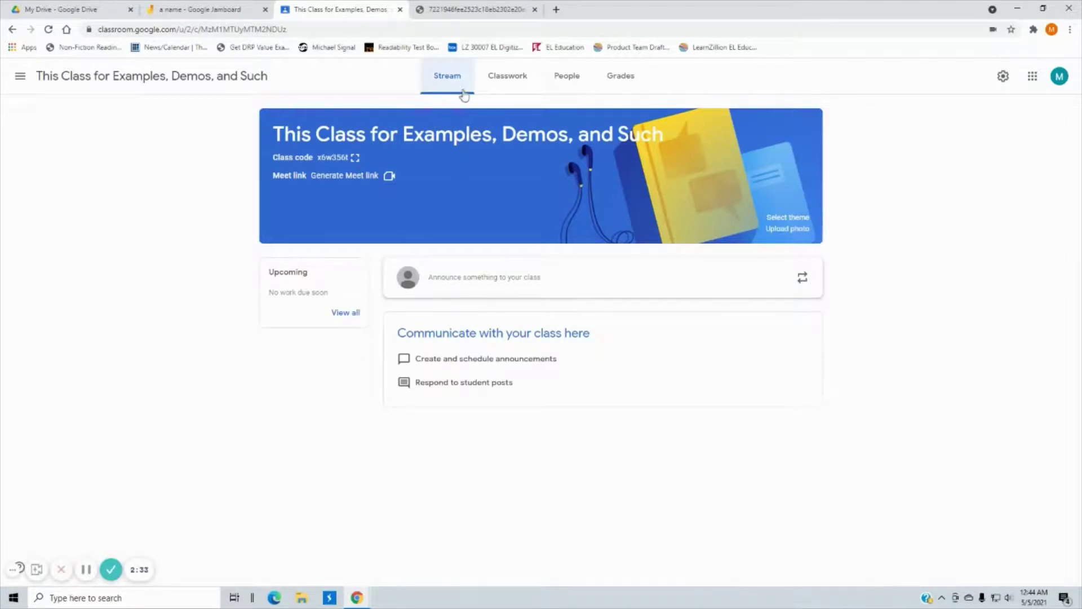
pyautogui.click(517, 84)
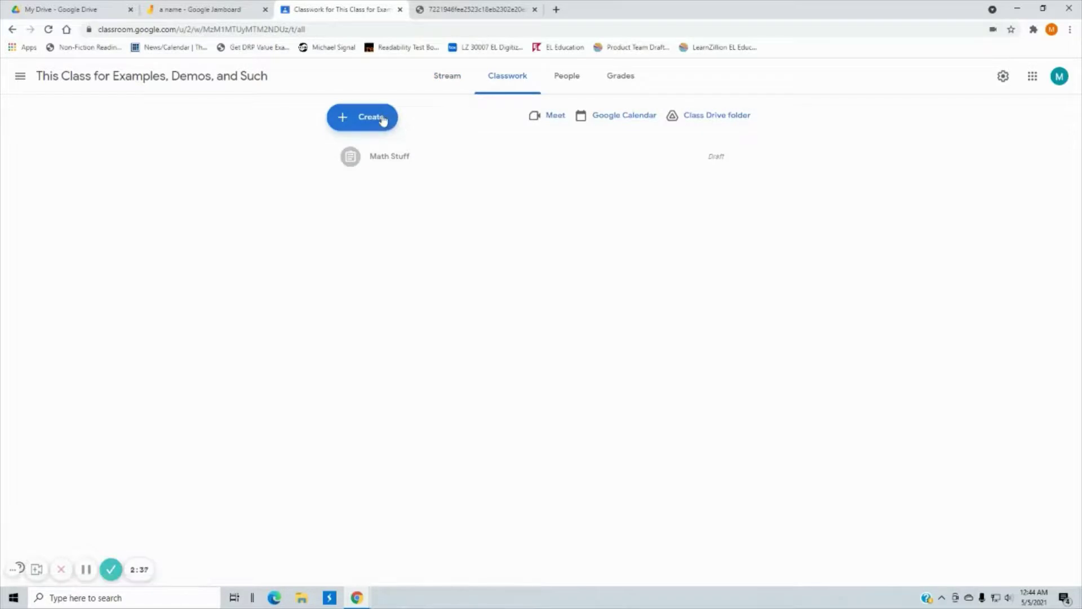
pyautogui.click(382, 121)
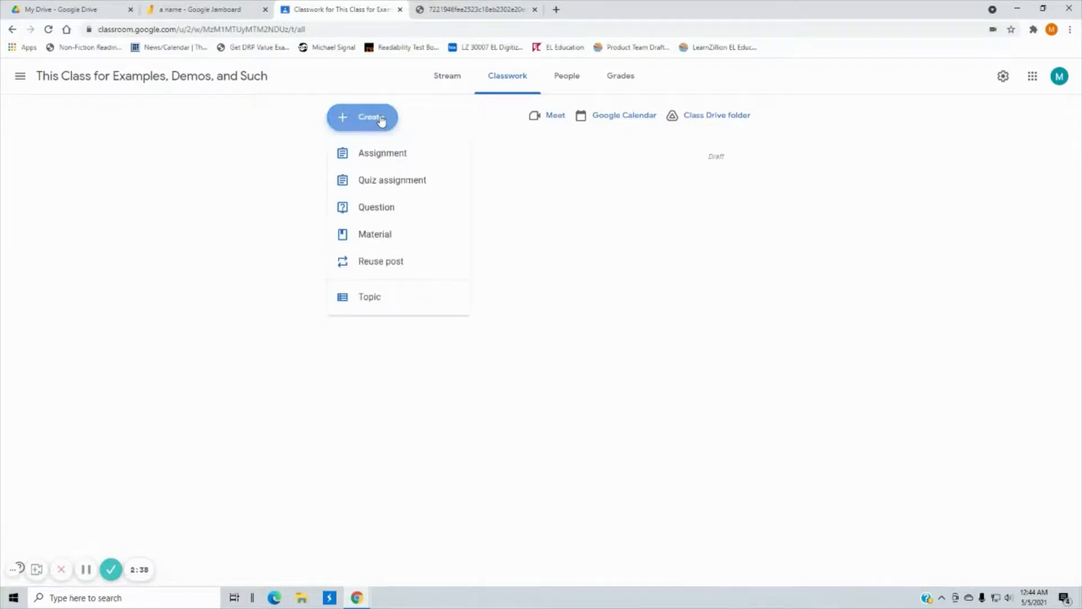
pyautogui.click(377, 158)
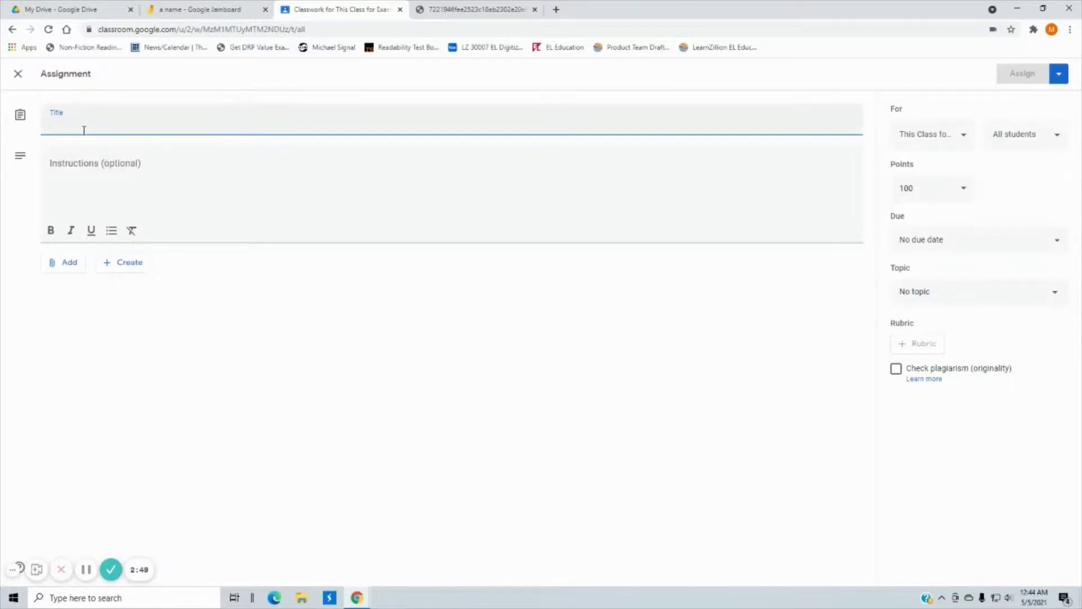
# Step: Title the assignment "Math Test" and enter the instructions "Show your work!!!"
pyautogui.write('Math Test')
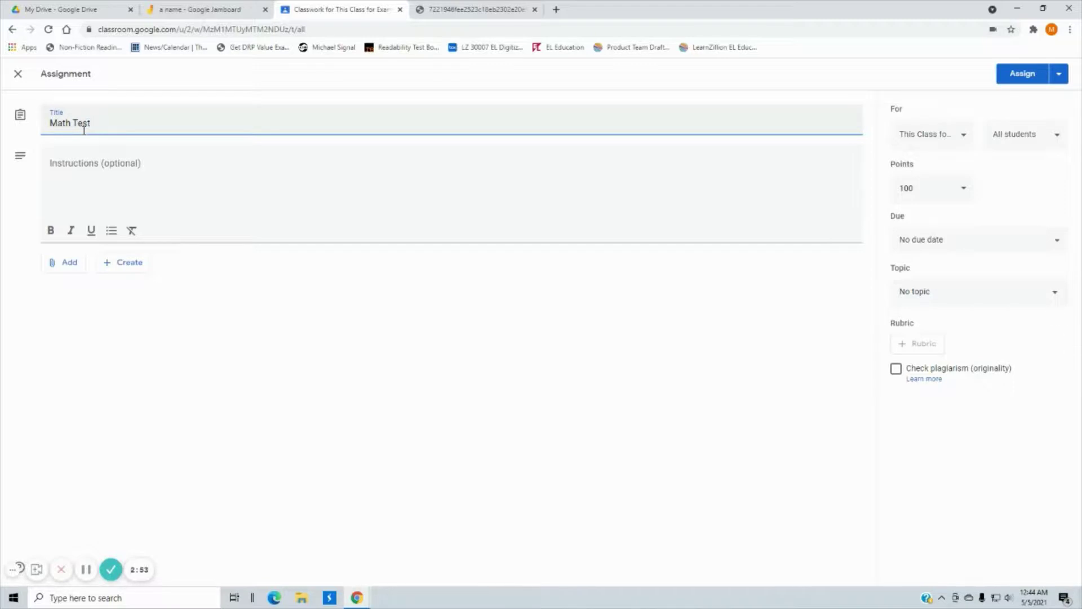
pyautogui.click(216, 169)
pyautogui.write('Show your w')
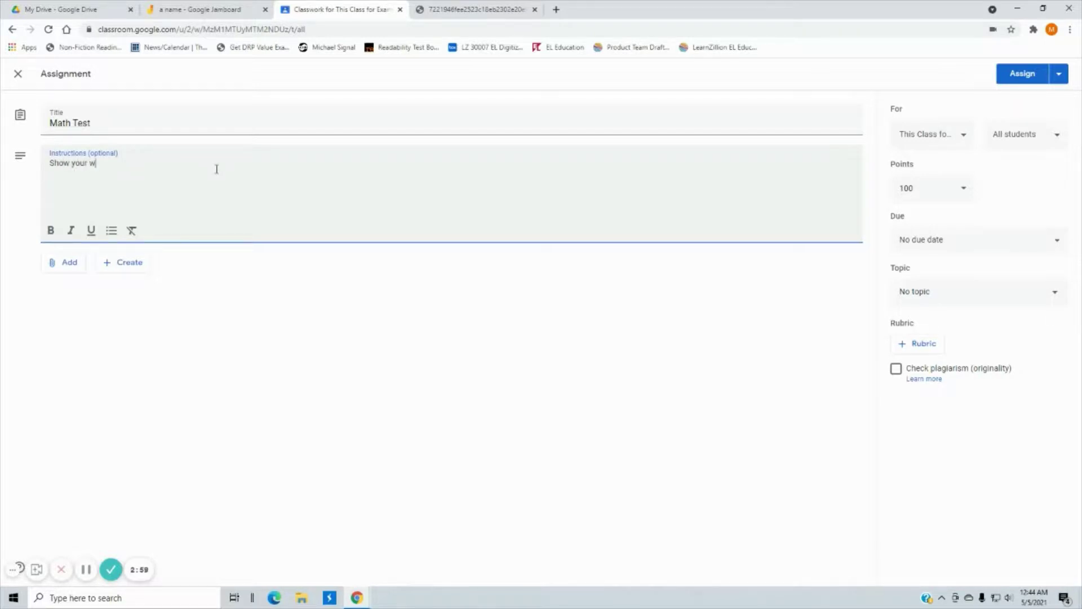
pyautogui.write('ork!!!')
# Step: Attach the jam "a name" from Google Drive to the assignment
pyautogui.click(69, 272)
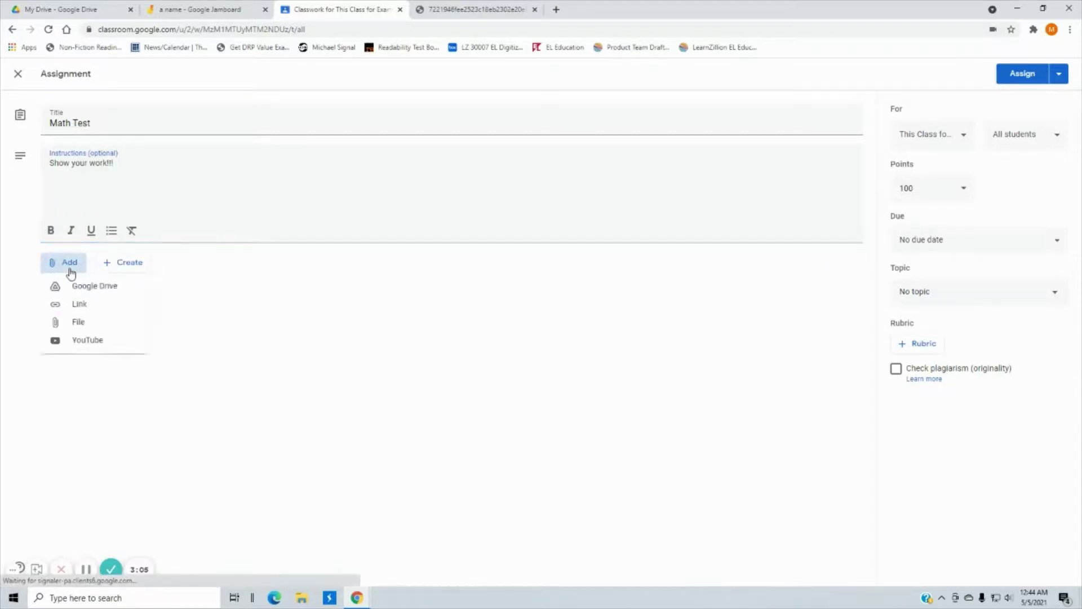
pyautogui.click(76, 286)
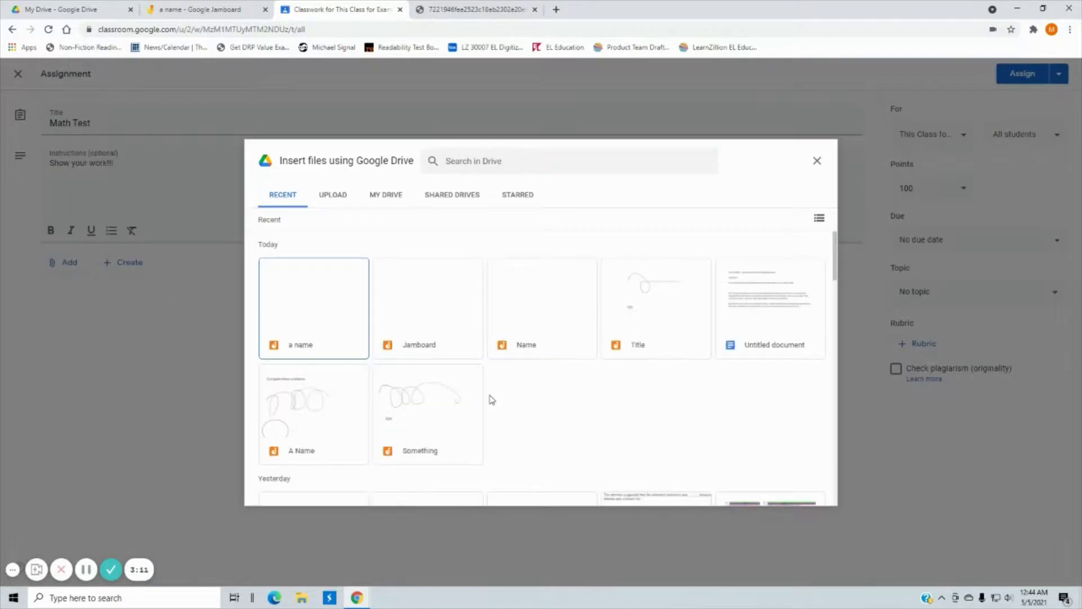
pyautogui.click(315, 332)
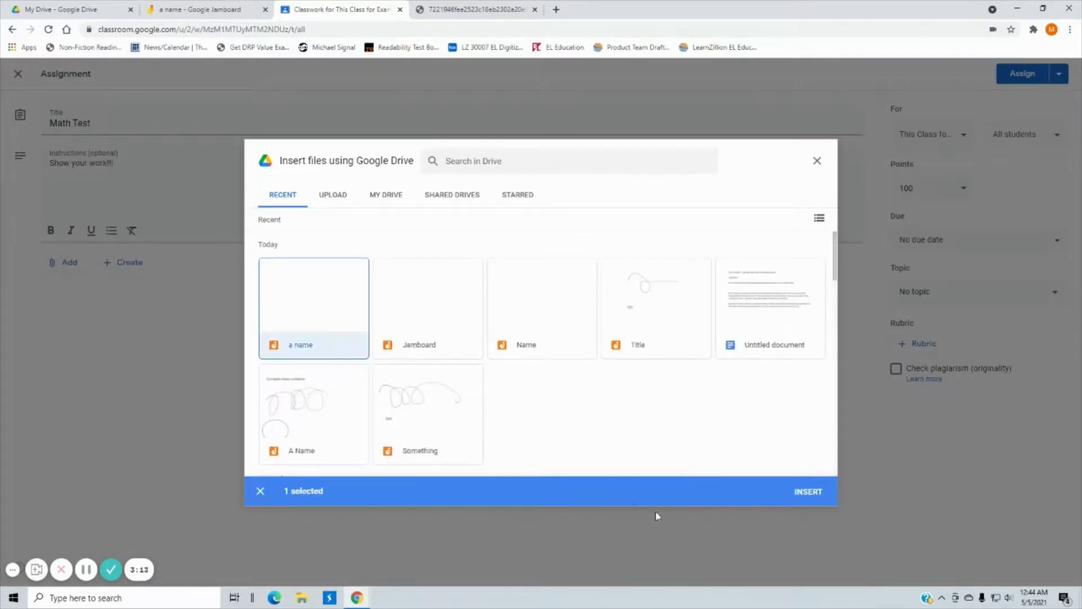
pyautogui.click(803, 494)
pyautogui.click(802, 494)
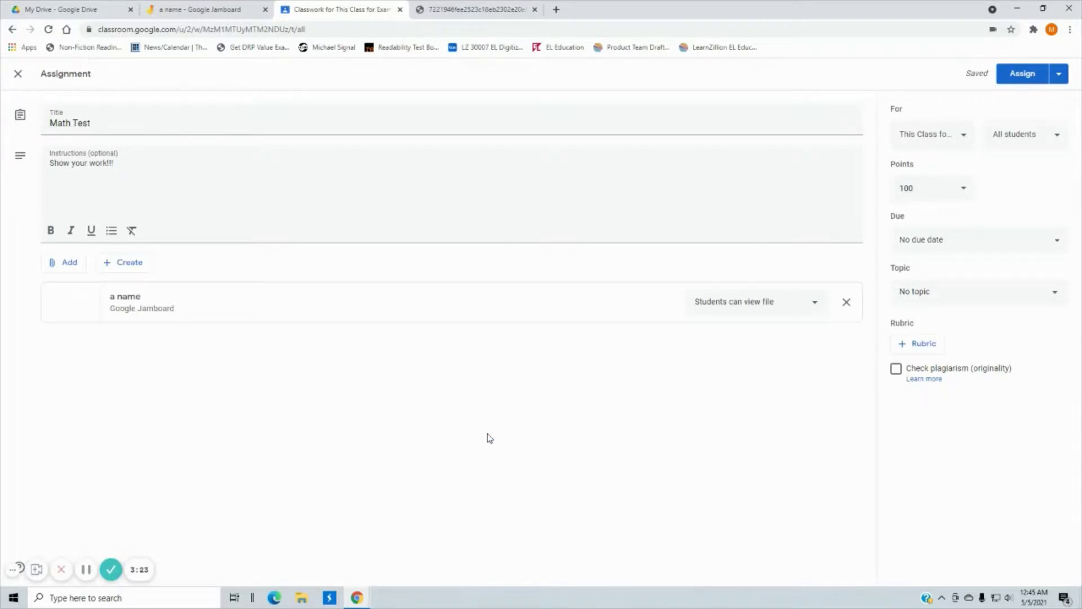
# Step: Set the attached jam to make a copy for each student and assign the work to the class
pyautogui.click(781, 310)
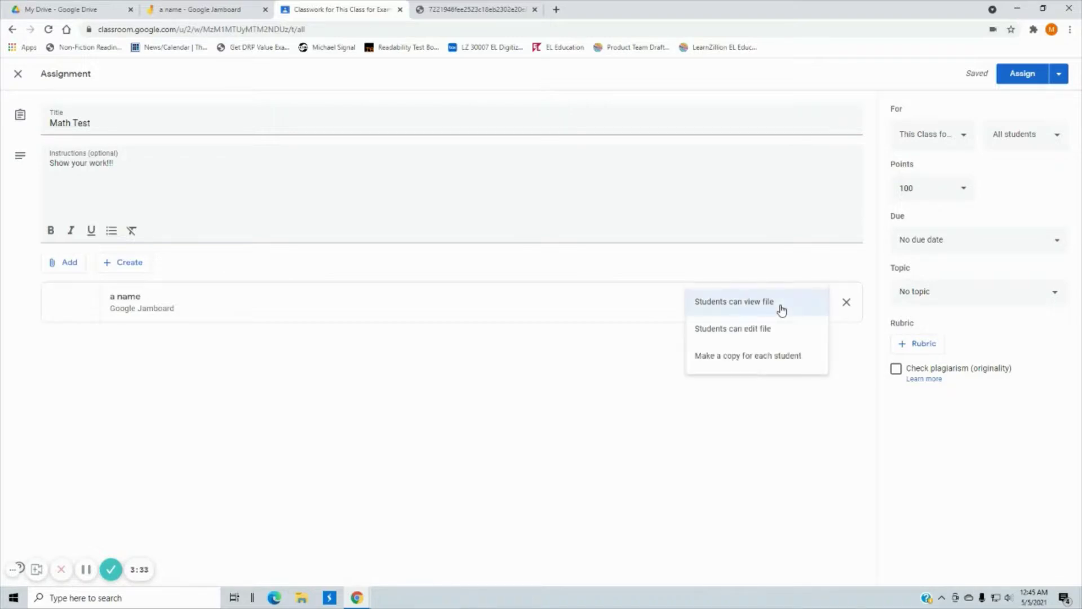
pyautogui.click(739, 361)
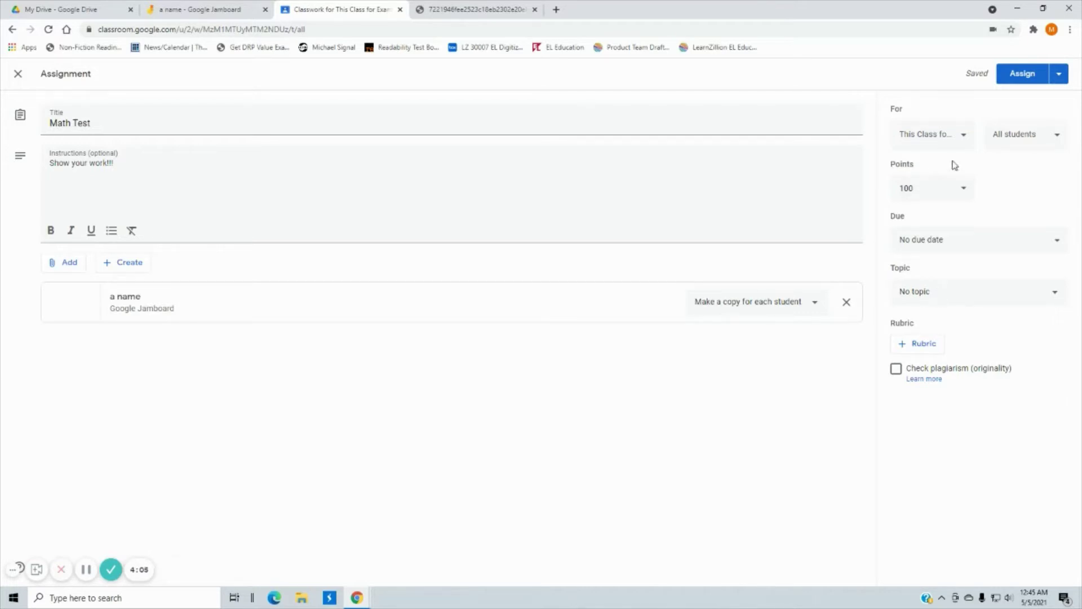
pyautogui.click(1022, 74)
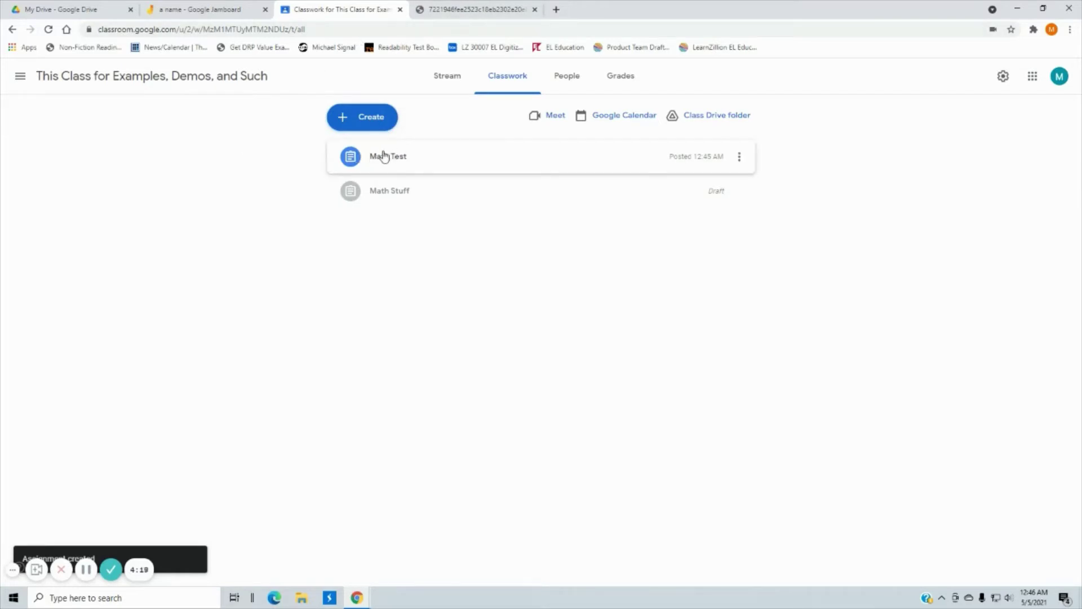
# Step: Open the posted Math Test assignment in the classwork list
pyautogui.click(407, 163)
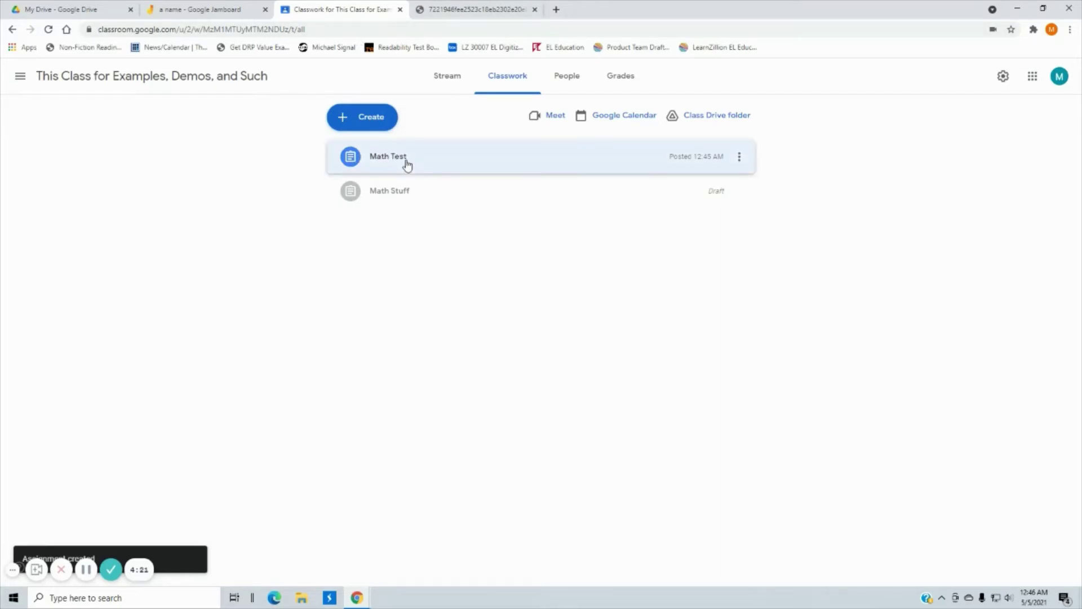